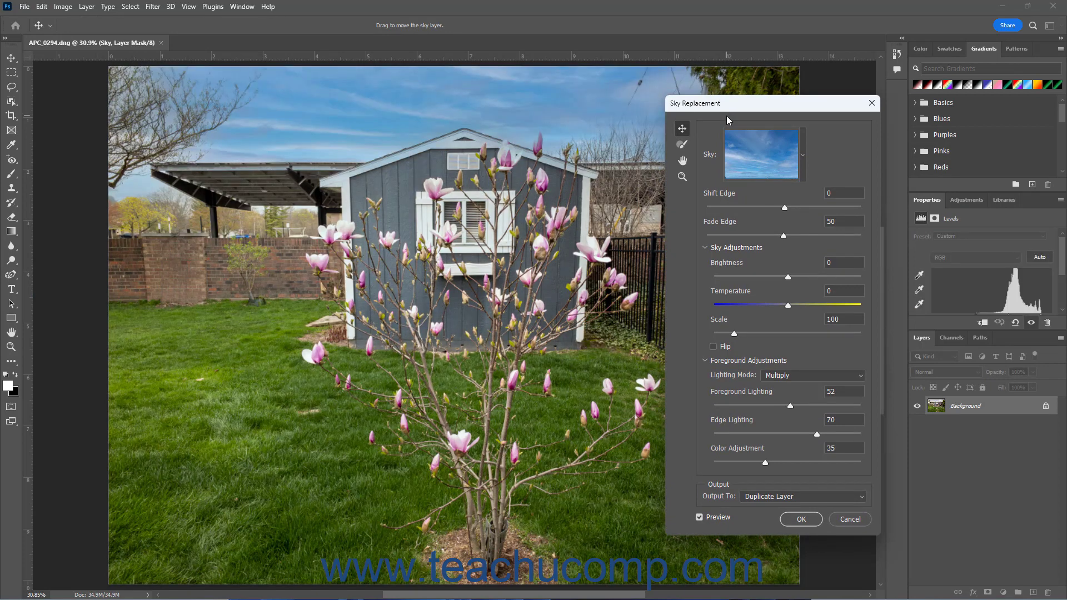
- Choose the gray storm-cloud image from the Spectacular presets as the replacement sky
click(803, 149)
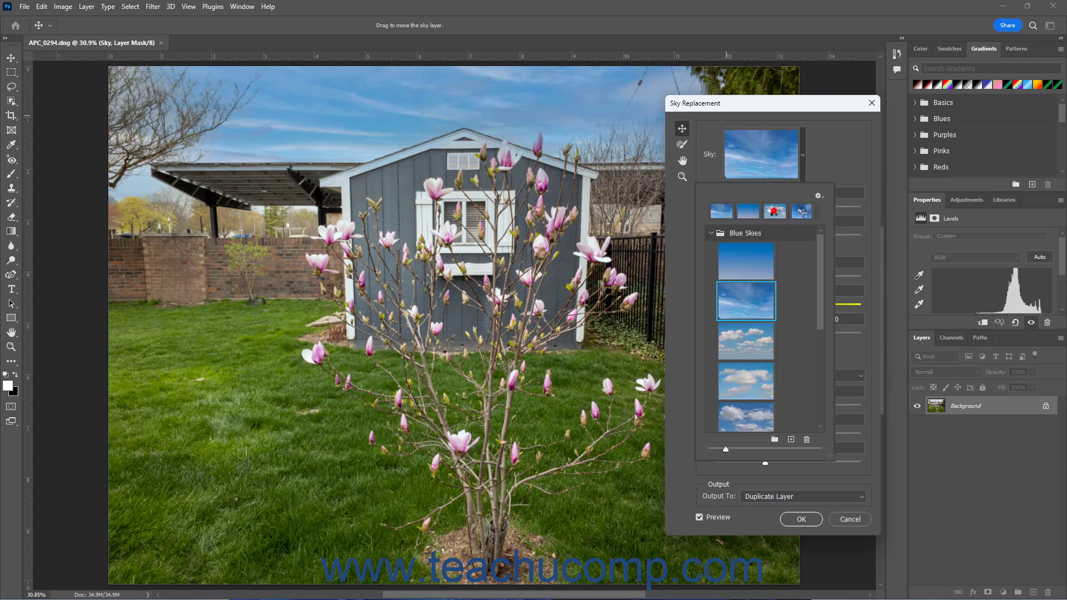
click(776, 213)
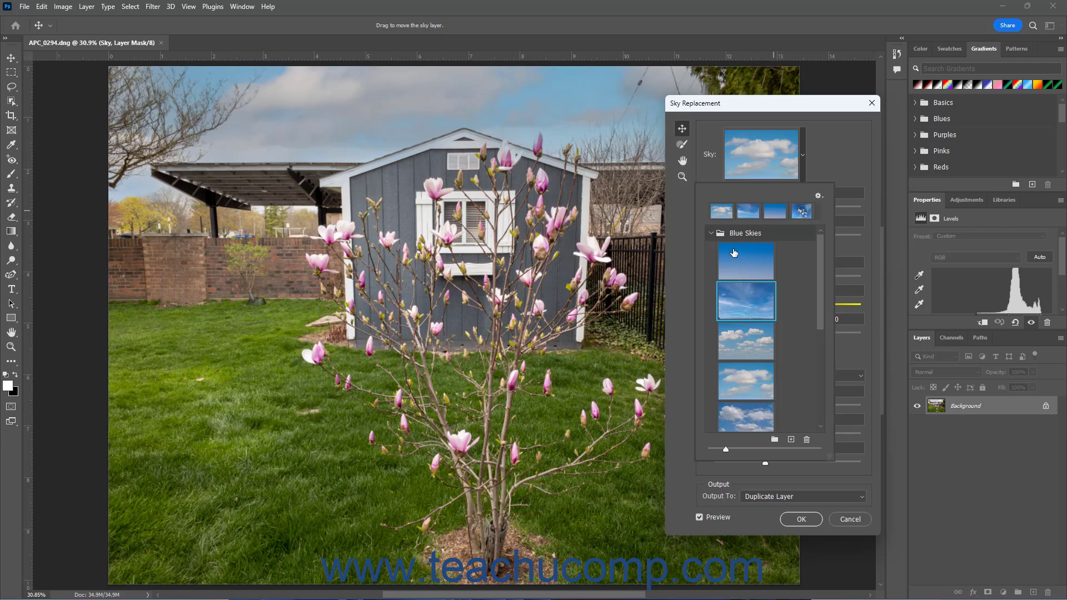
click(711, 233)
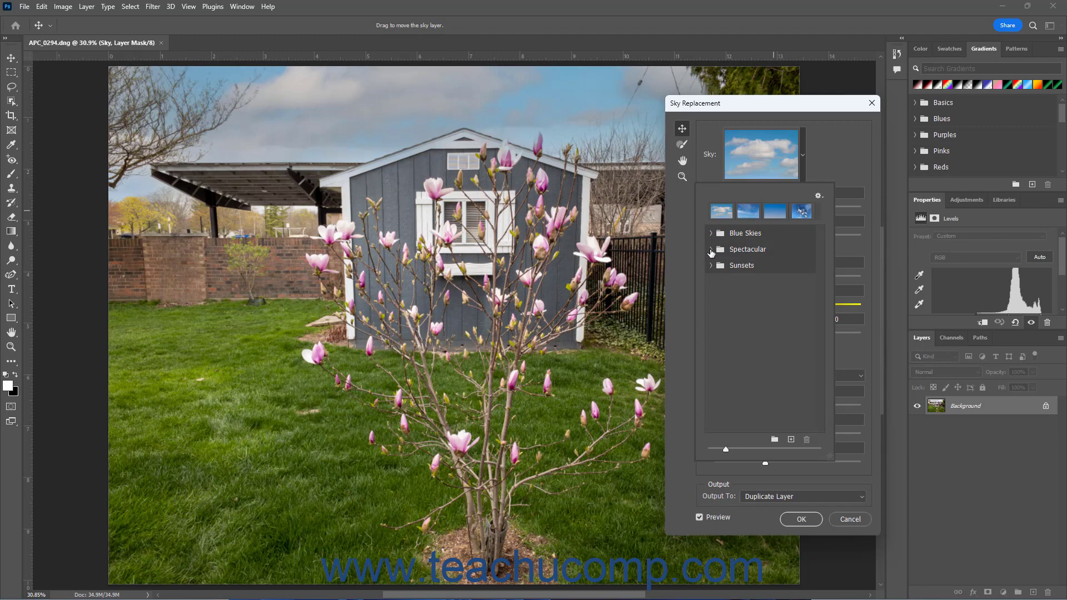
click(710, 249)
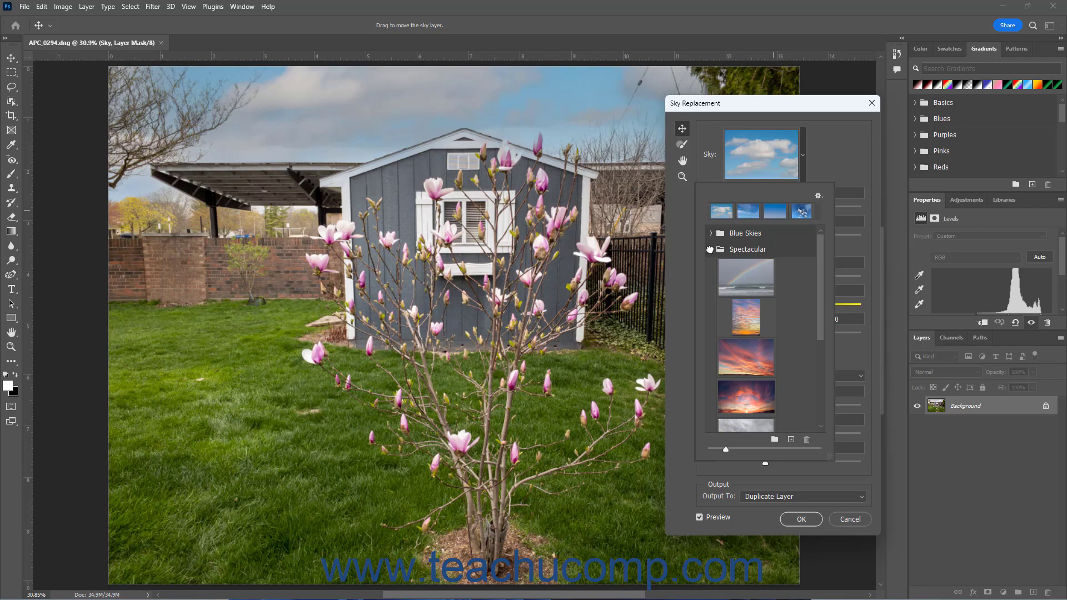
scroll(744, 333, down, 2)
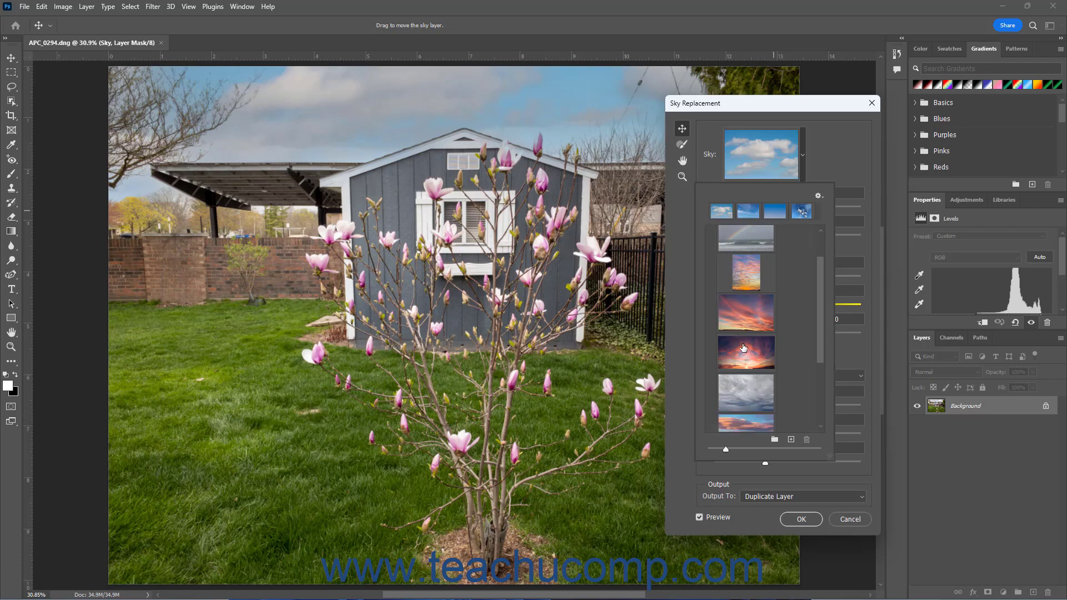
click(752, 391)
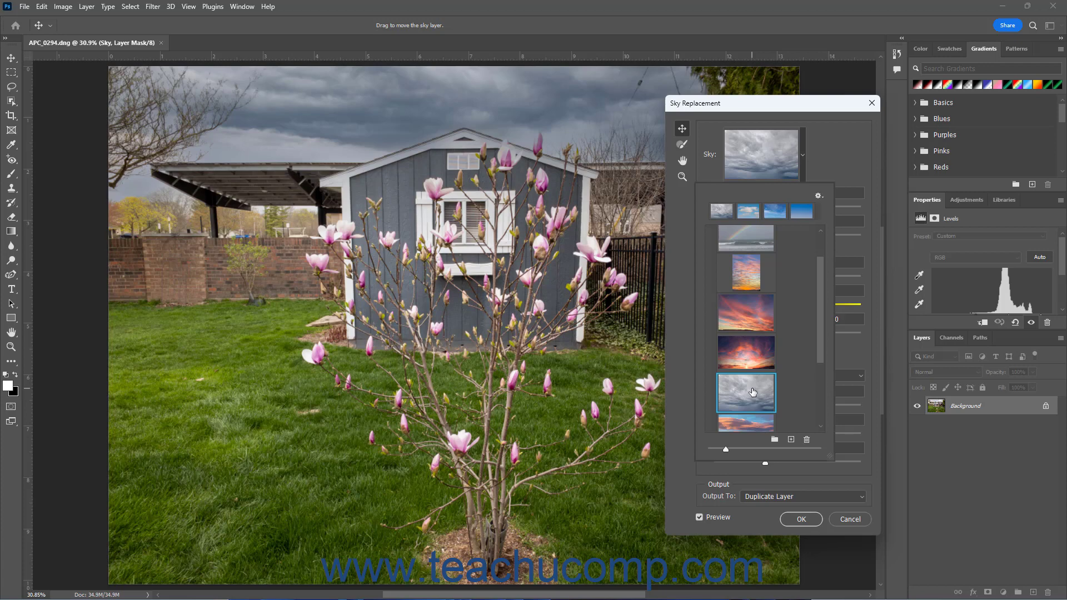
click(803, 170)
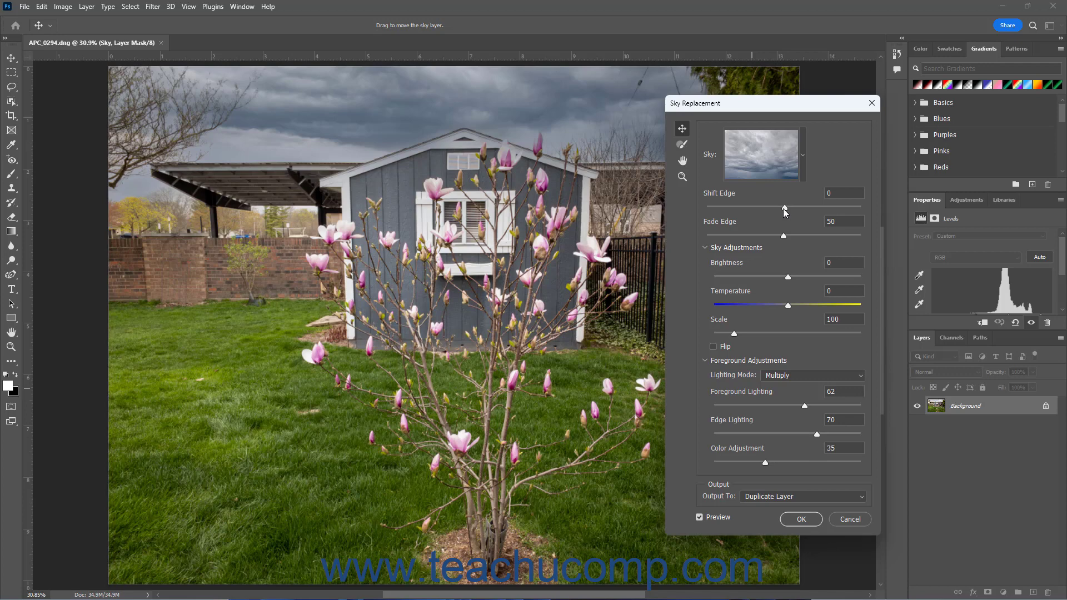
- Set the sky replacement's Shift Edge to -27 and Fade Edge to 60
drag(783, 208, 763, 210)
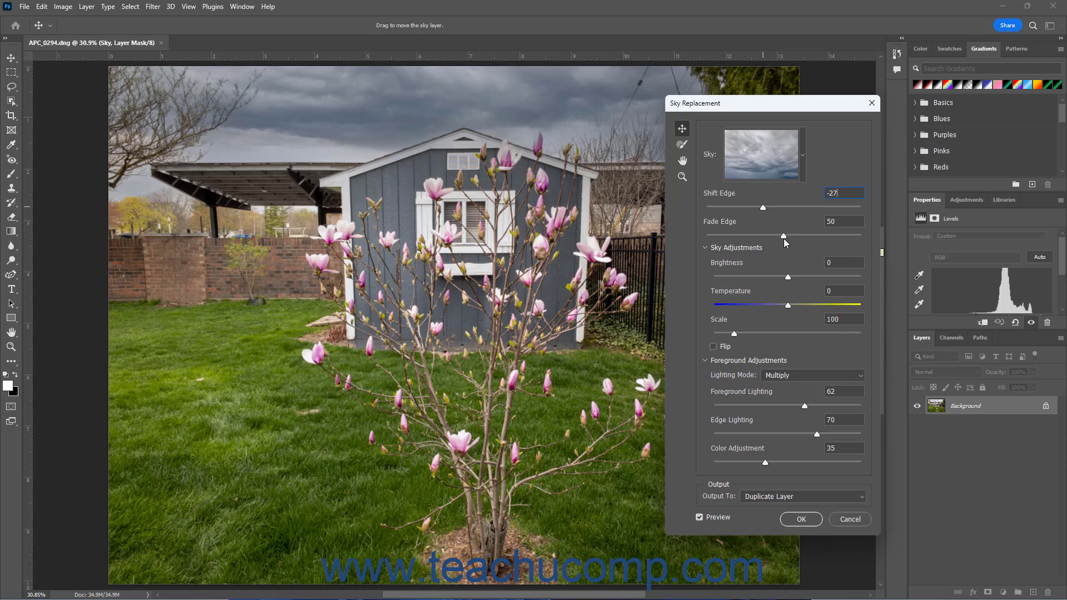
click(784, 237)
click(854, 222)
- Set the replacement sky's brightness to 20 and its temperature to -14
click(737, 247)
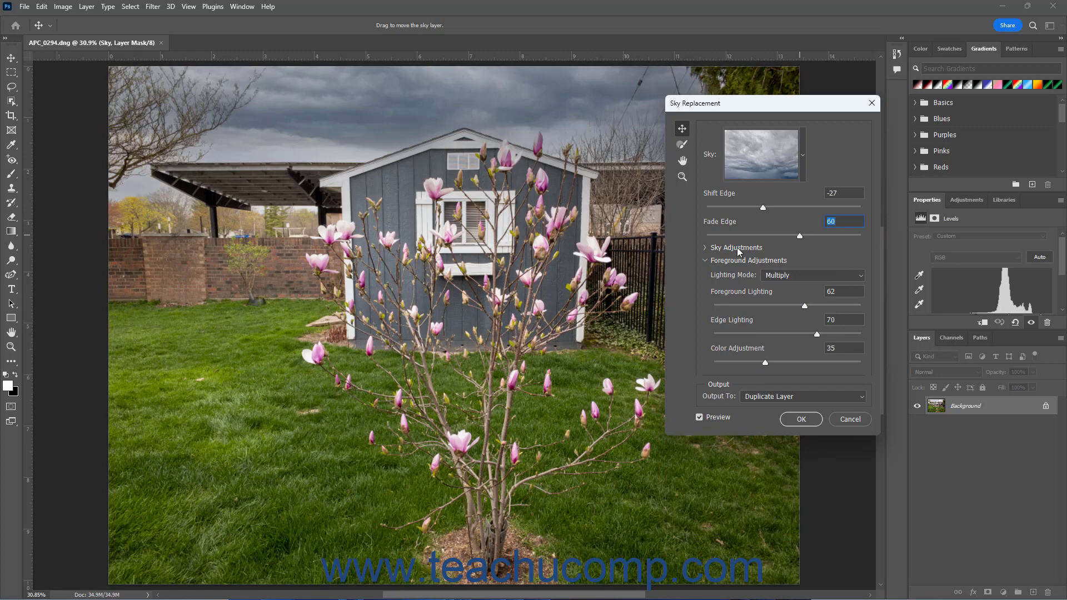
click(736, 248)
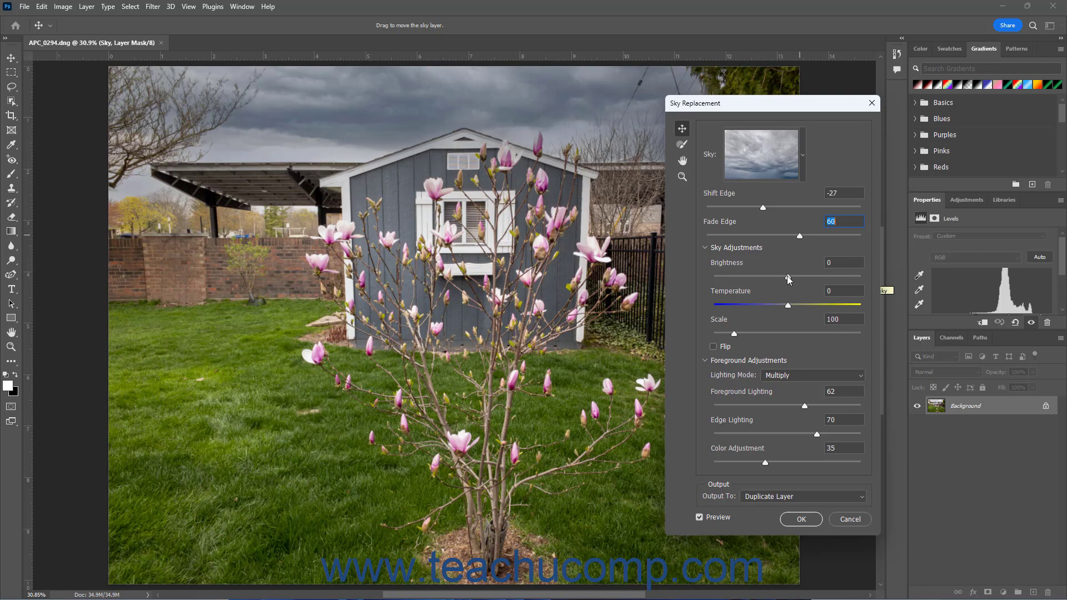
drag(790, 275, 802, 276)
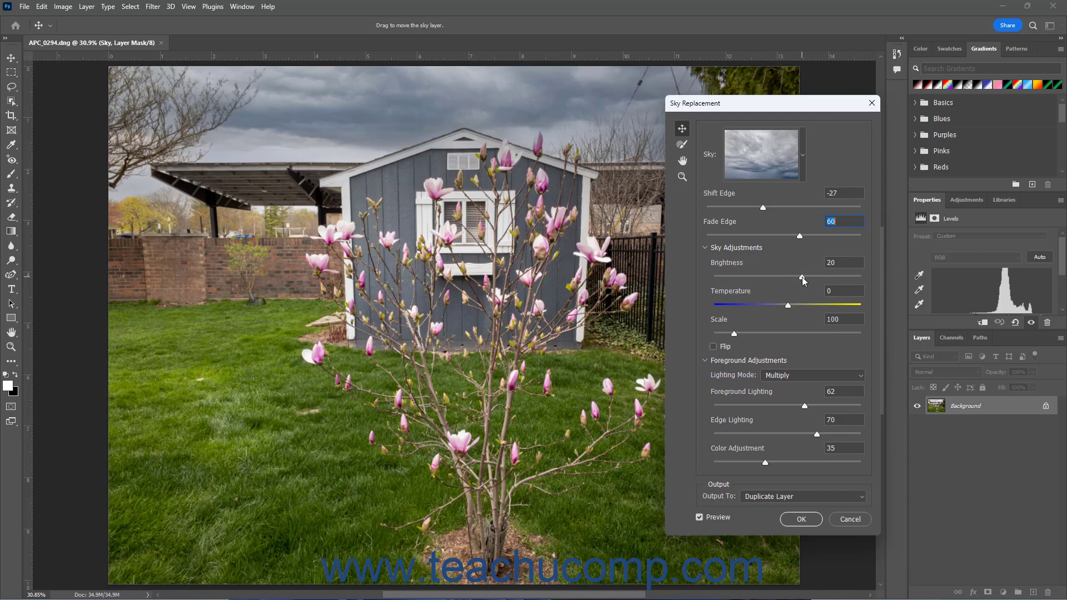
click(846, 265)
drag(789, 307, 777, 307)
click(846, 291)
- Set the sky's scale to 115 and try the Flip option, leaving it disabled
drag(732, 334, 741, 335)
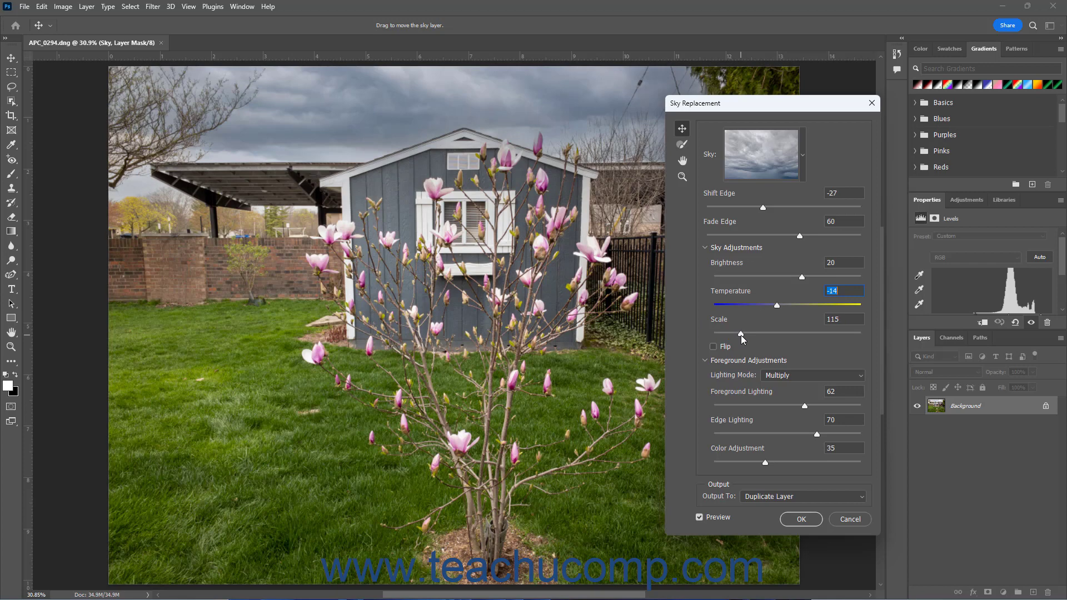
click(714, 348)
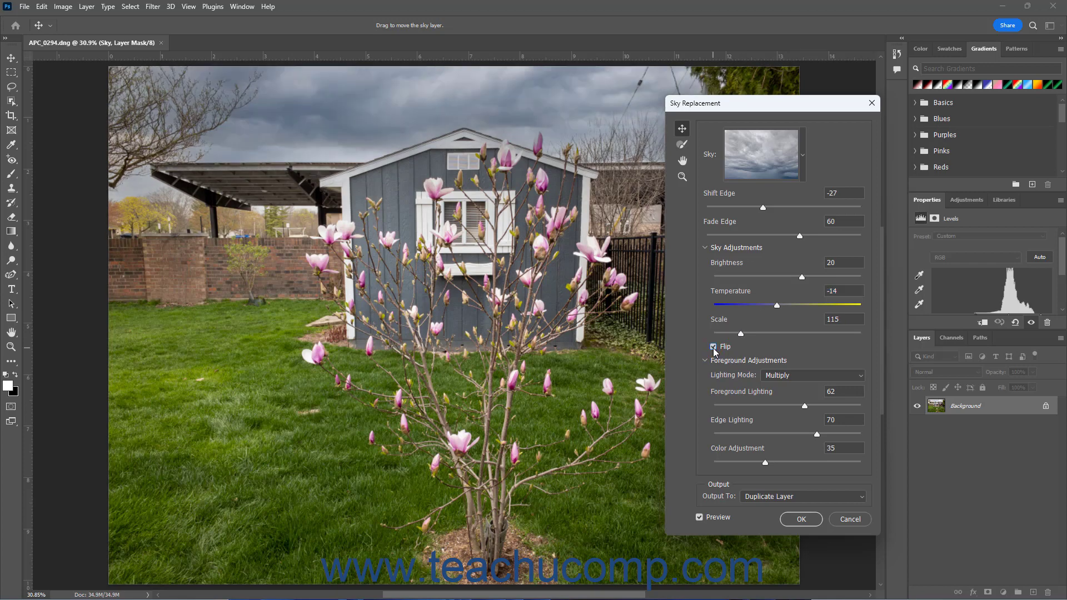
click(714, 348)
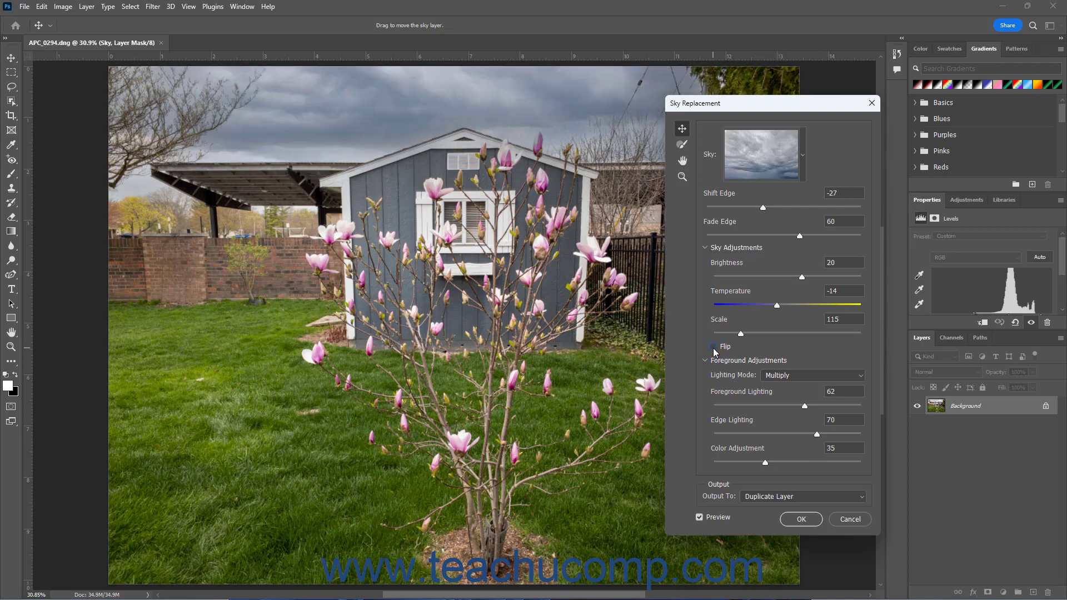
- Use Multiply as the lighting mode in the foreground adjustments
click(706, 247)
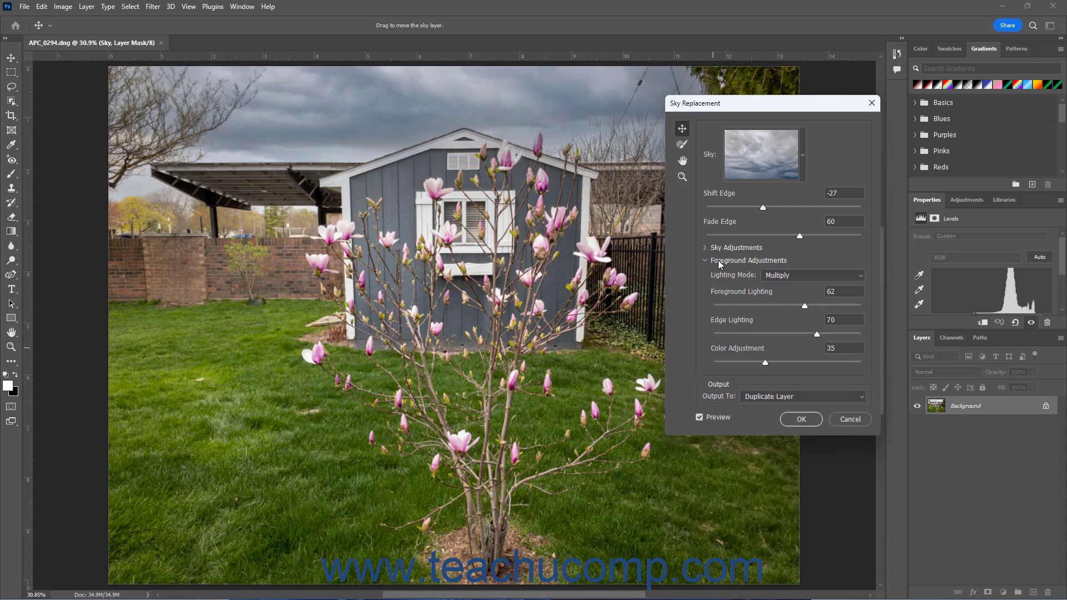
click(718, 262)
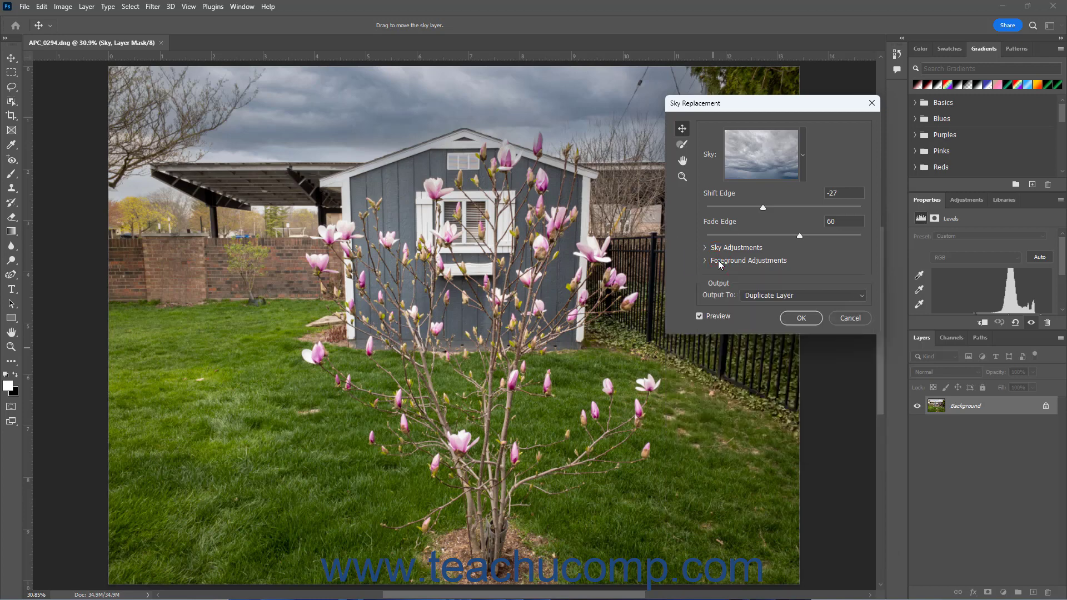
click(719, 261)
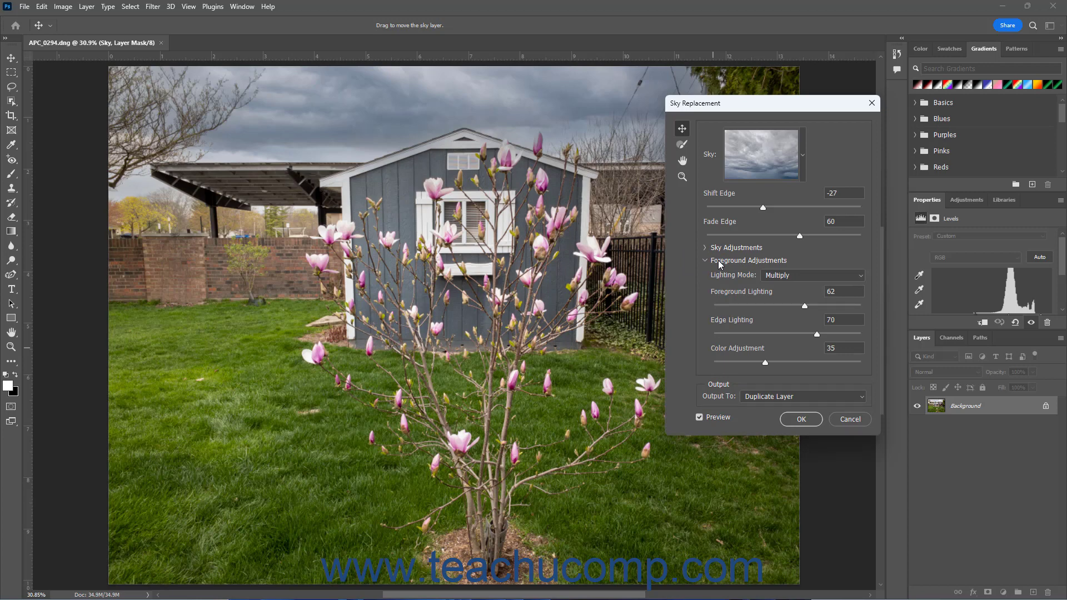
click(795, 276)
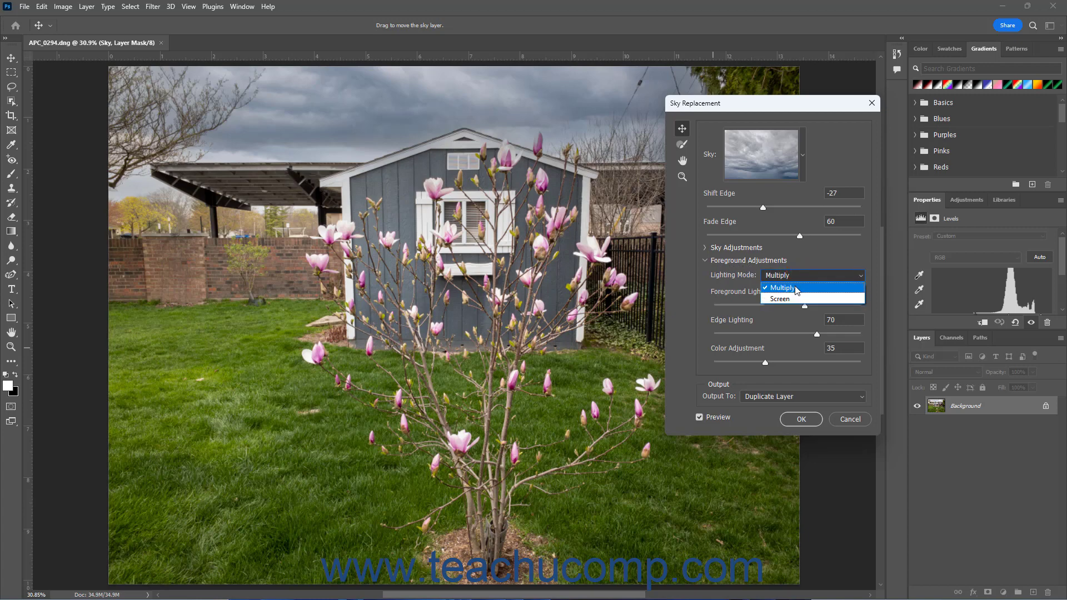
click(795, 288)
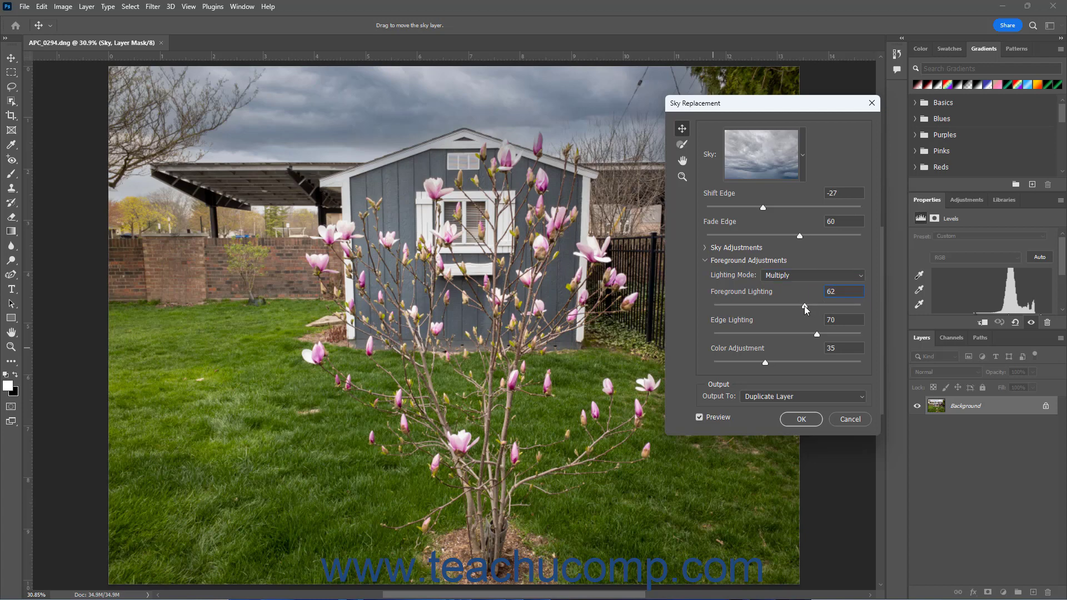
- Set Foreground Lighting to 49, Edge Lighting to 60 and Color Adjustment to 43
drag(804, 305, 788, 306)
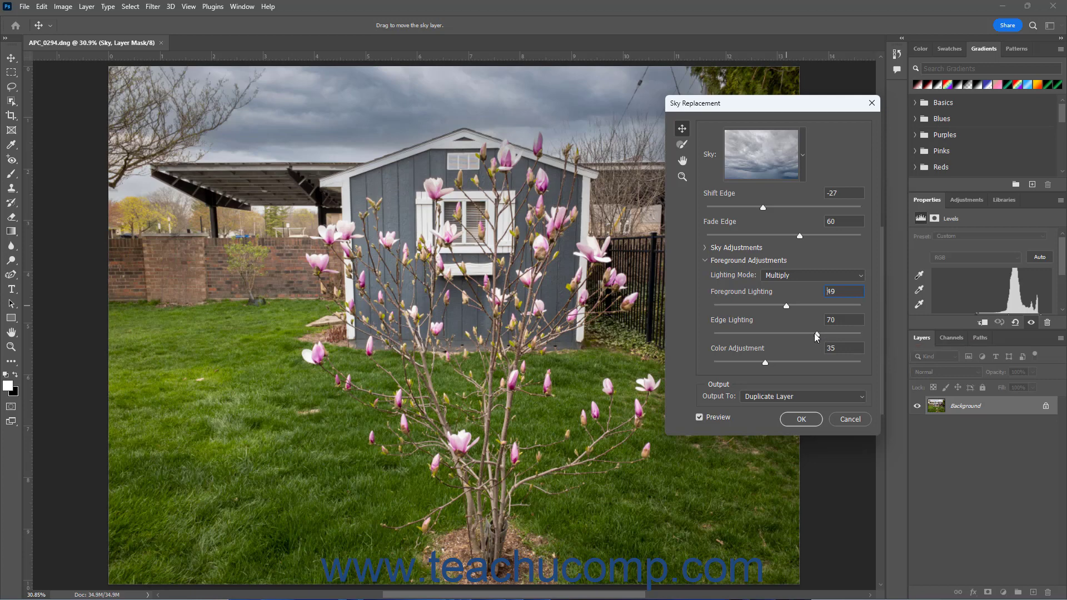
drag(815, 333, 807, 333)
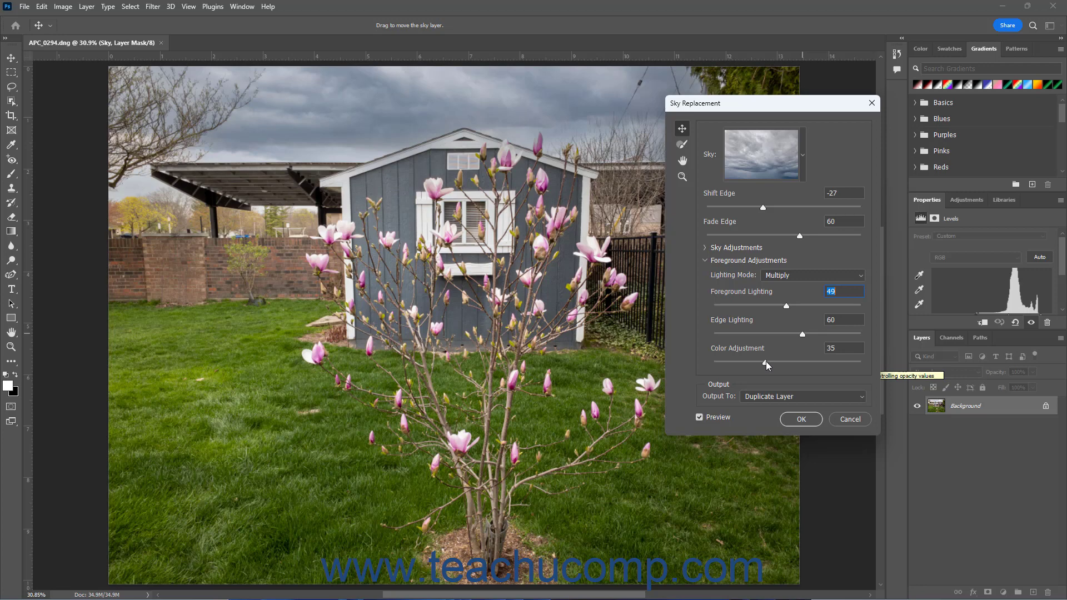
drag(766, 365, 777, 362)
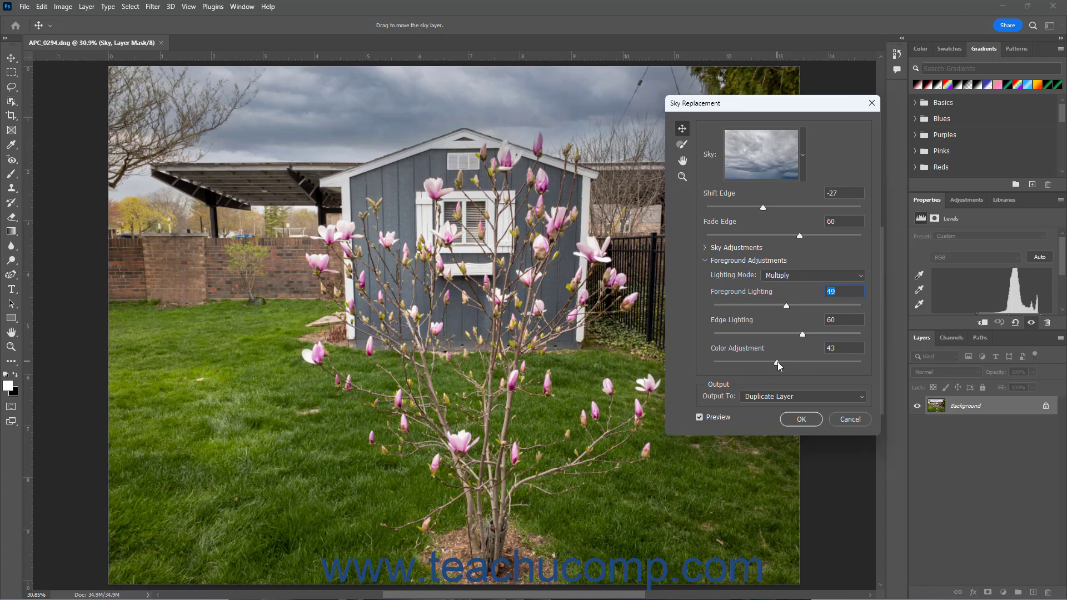
- Output the result to a duplicate layer and compare the photo with the preview off and on
click(861, 397)
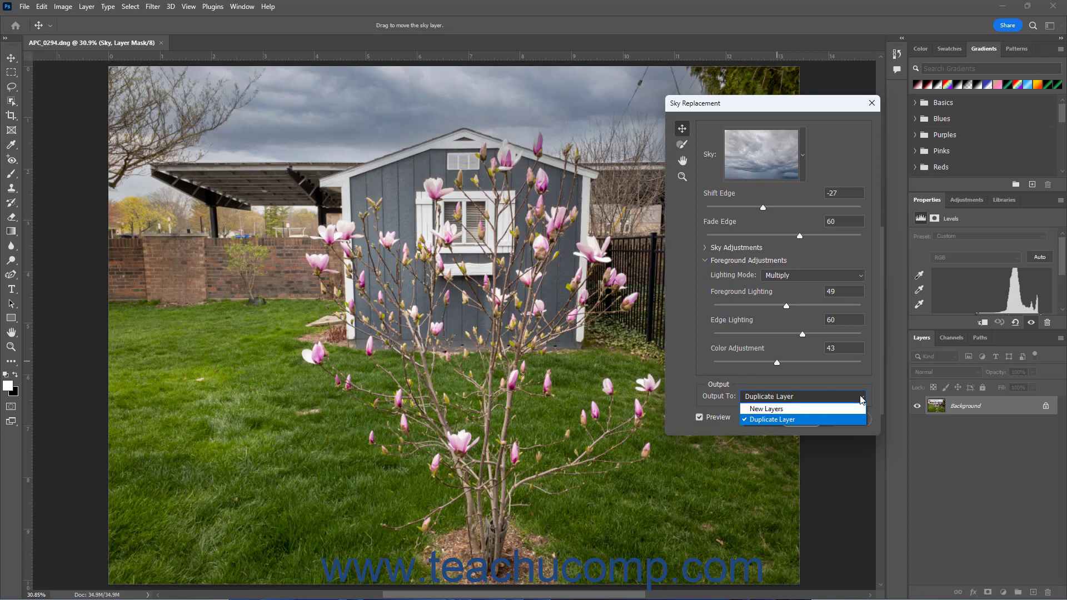
click(810, 419)
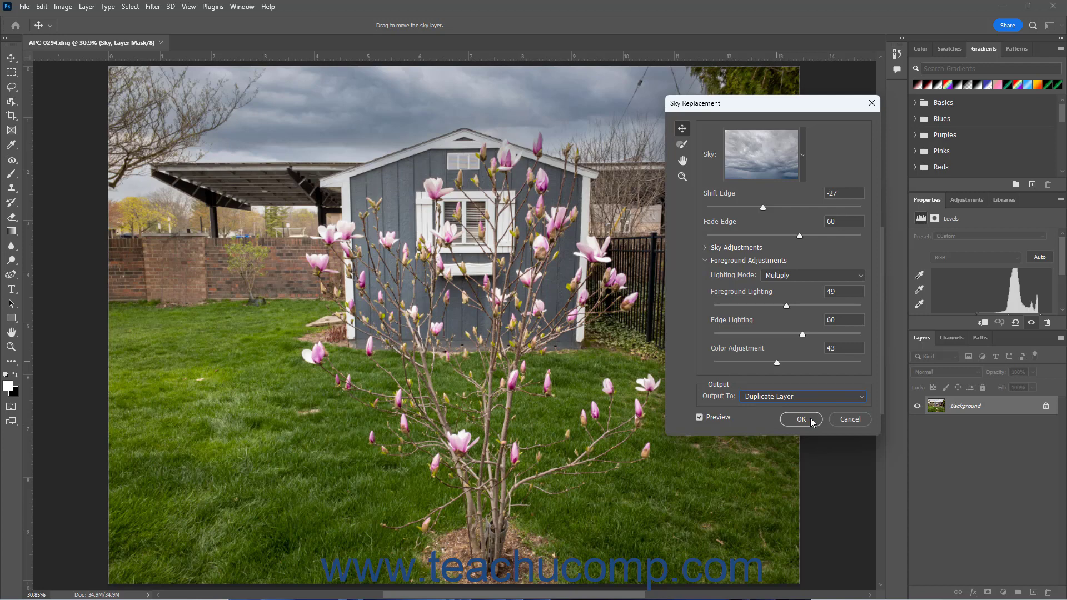
click(715, 418)
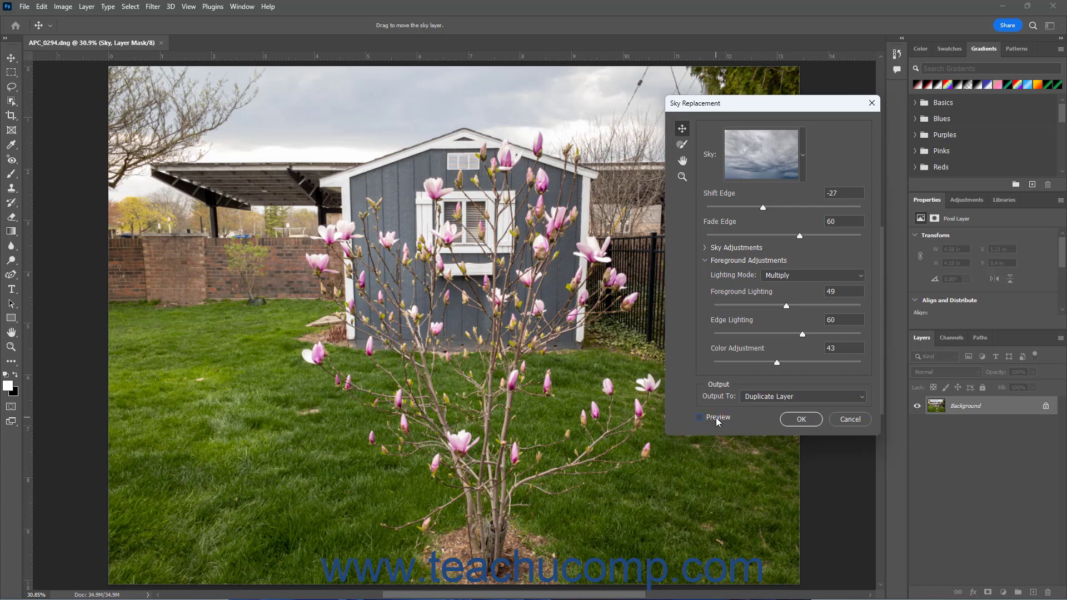
click(715, 418)
click(715, 418)
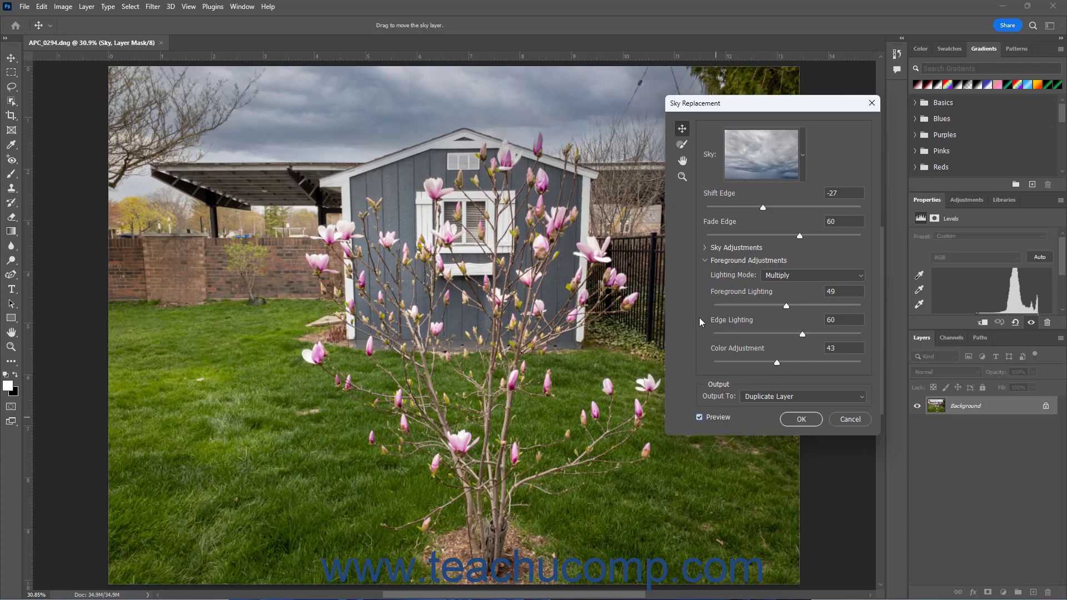
- Reposition the replacement sky slightly down and to the right behind the shed
click(683, 129)
mouse_move(460, 88)
mouse_down()
mouse_move(423, 95)
mouse_move(467, 99)
mouse_up()
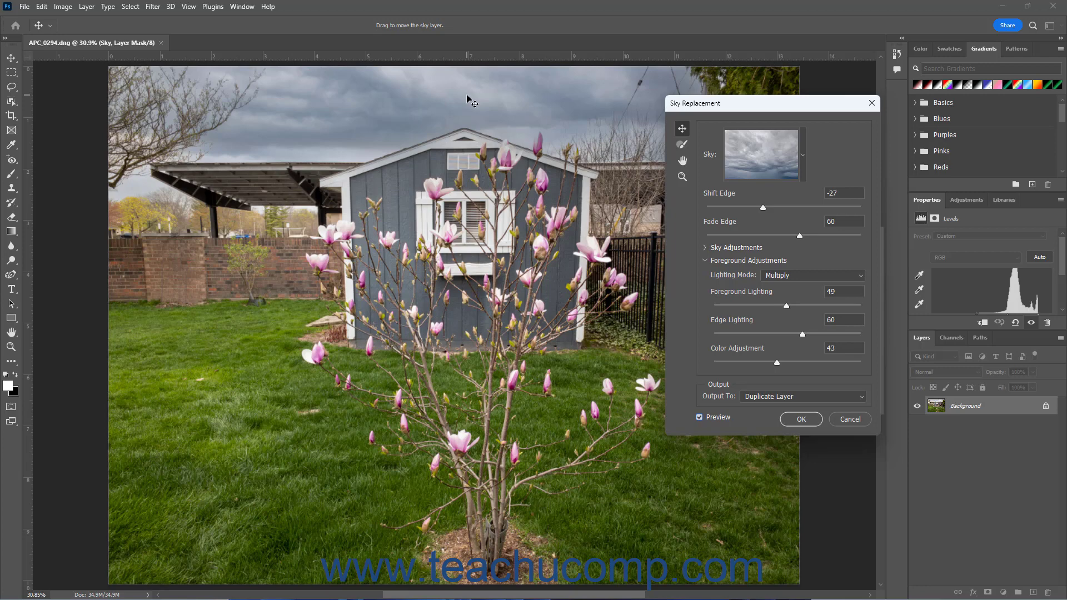
- Resize the Sky Brush to 45 and paint sky over the white trim along the shed's roof edge
click(683, 145)
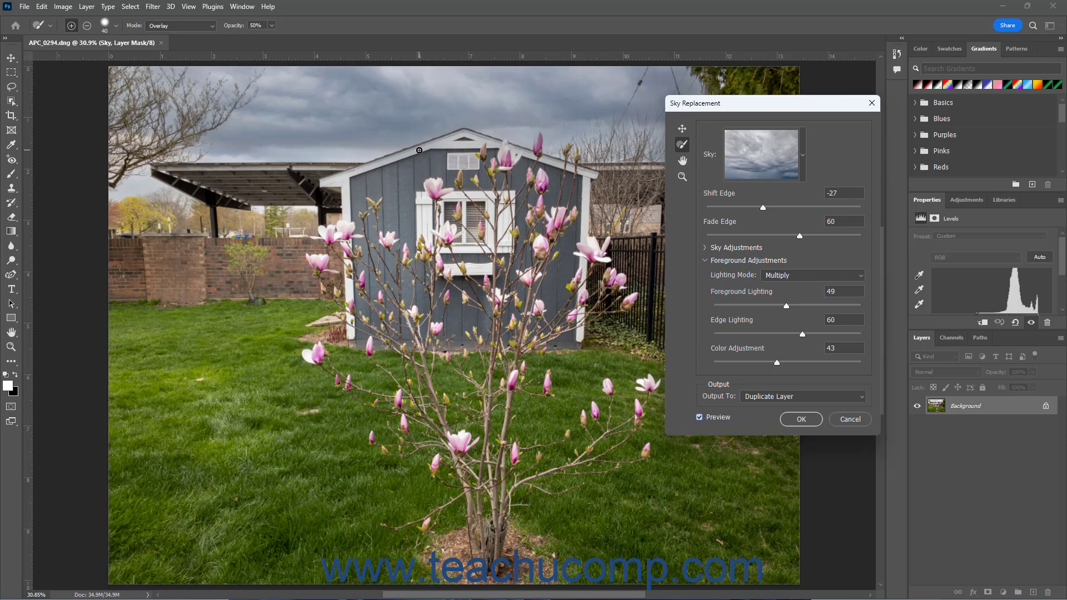
key(bracketright)
key(bracketright)
key(bracketleft)
key(bracketleft)
key(bracketleft)
drag(437, 143, 426, 145)
- Remove the painted sky from the shed's white roof trim with the Sky Brush in subtract mode
click(682, 177)
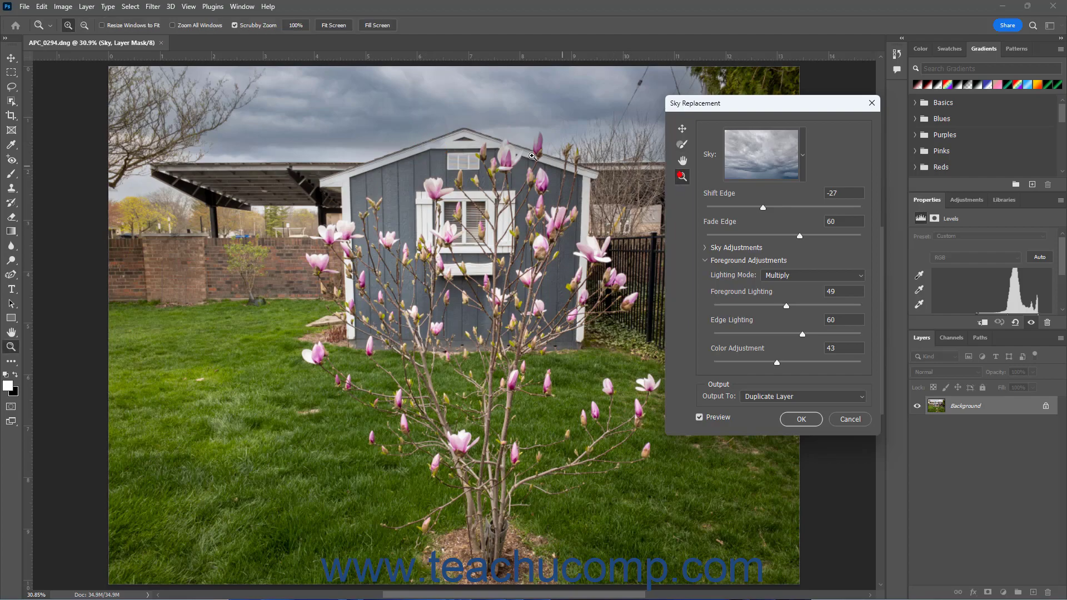
drag(436, 145, 505, 149)
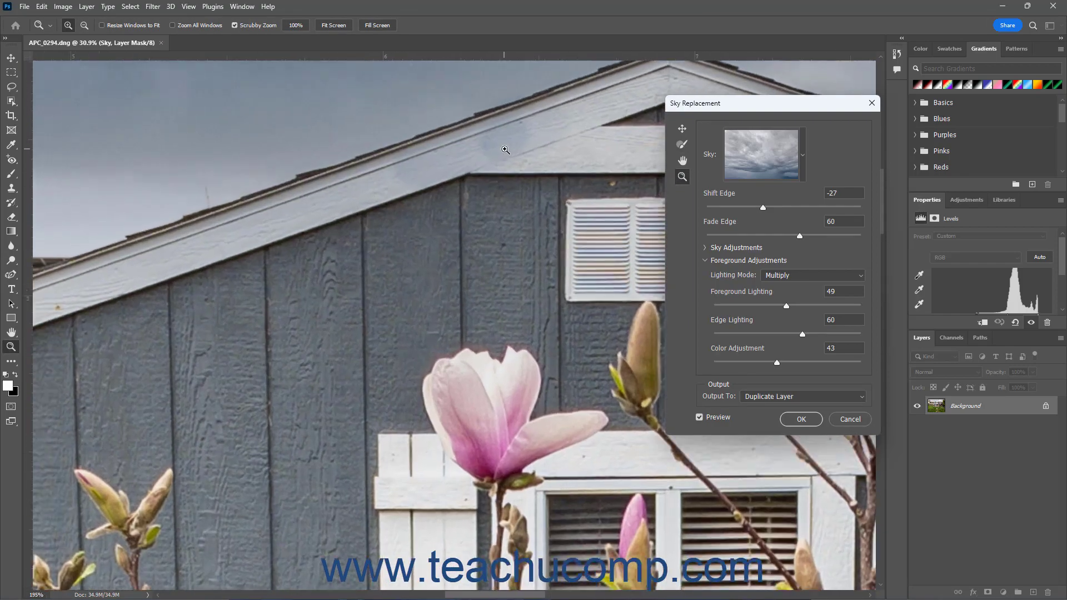
click(682, 144)
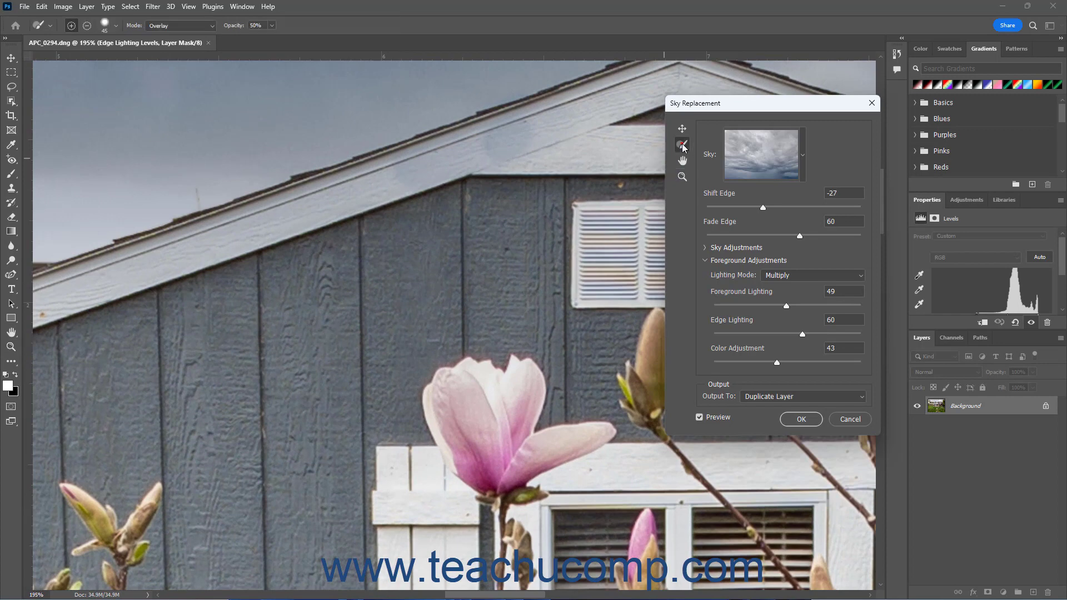
mouse_move(559, 129)
mouse_down()
mouse_move(529, 129)
mouse_move(541, 127)
mouse_move(549, 142)
mouse_up()
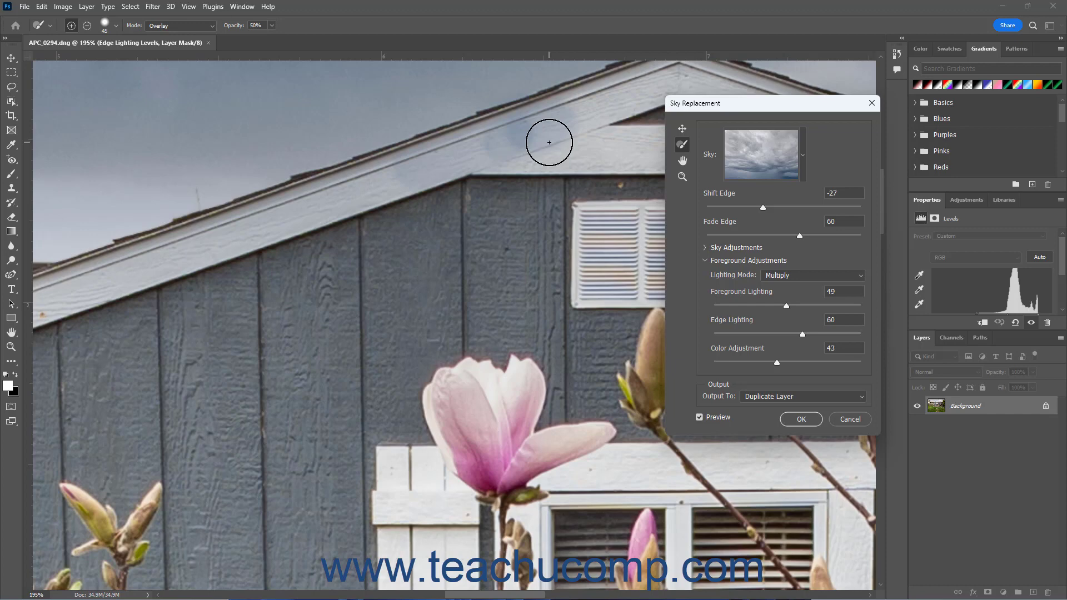
key(alt)
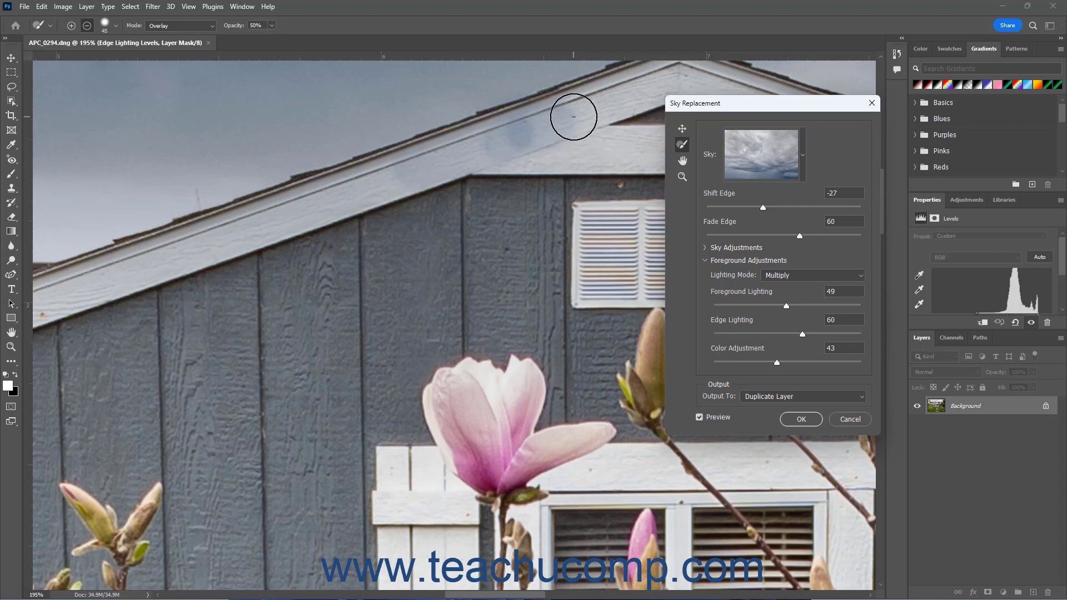
mouse_move(573, 116)
mouse_down()
mouse_move(479, 145)
mouse_move(619, 102)
mouse_move(424, 167)
mouse_move(367, 174)
mouse_move(488, 136)
mouse_move(119, 272)
mouse_move(550, 138)
mouse_move(657, 91)
mouse_move(541, 162)
mouse_move(480, 173)
mouse_up()
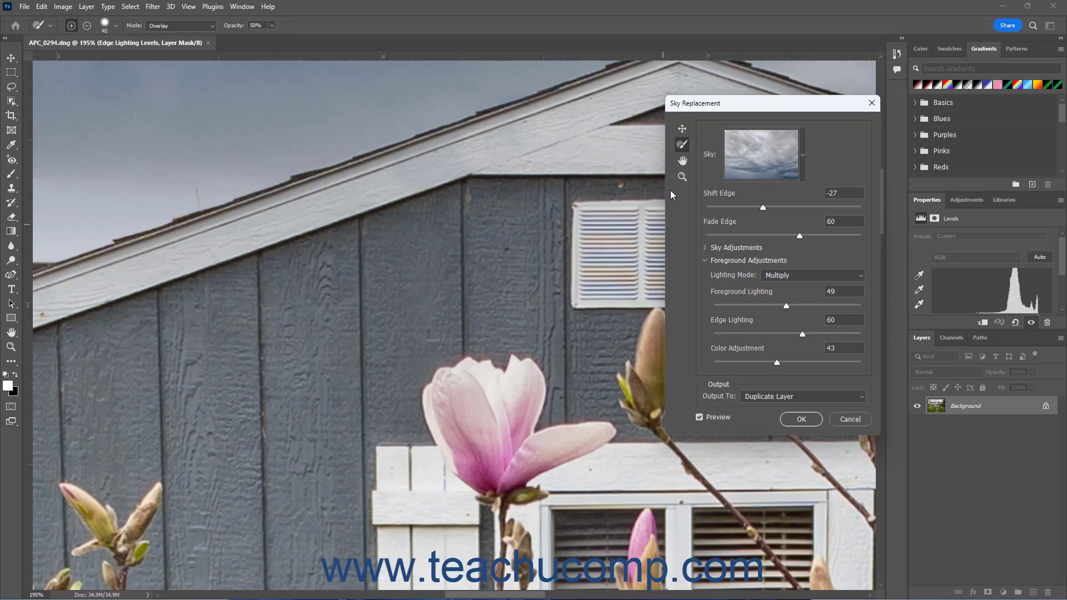
click(682, 176)
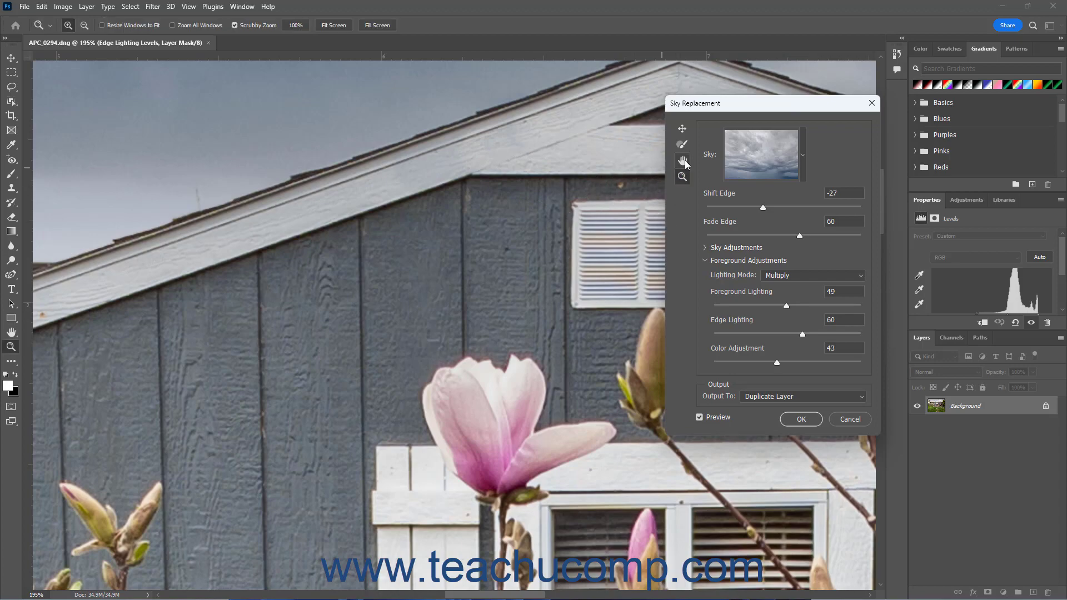
- Remove the sky haze from the magnolia bud above the roof slope with the Sky Brush in subtract mode
click(682, 161)
drag(622, 176, 140, 233)
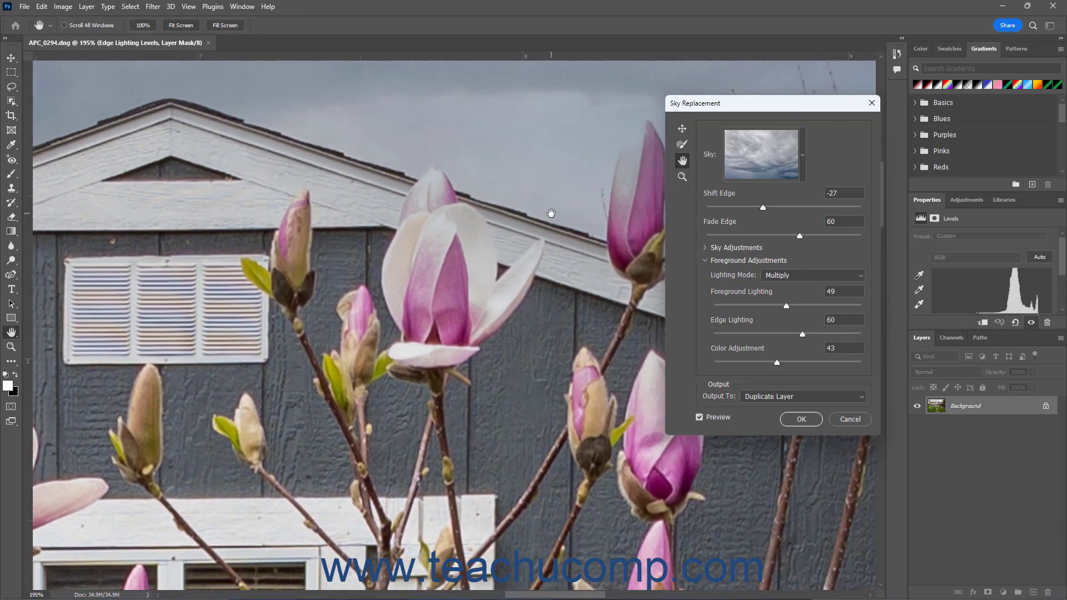
drag(551, 214, 421, 248)
click(682, 144)
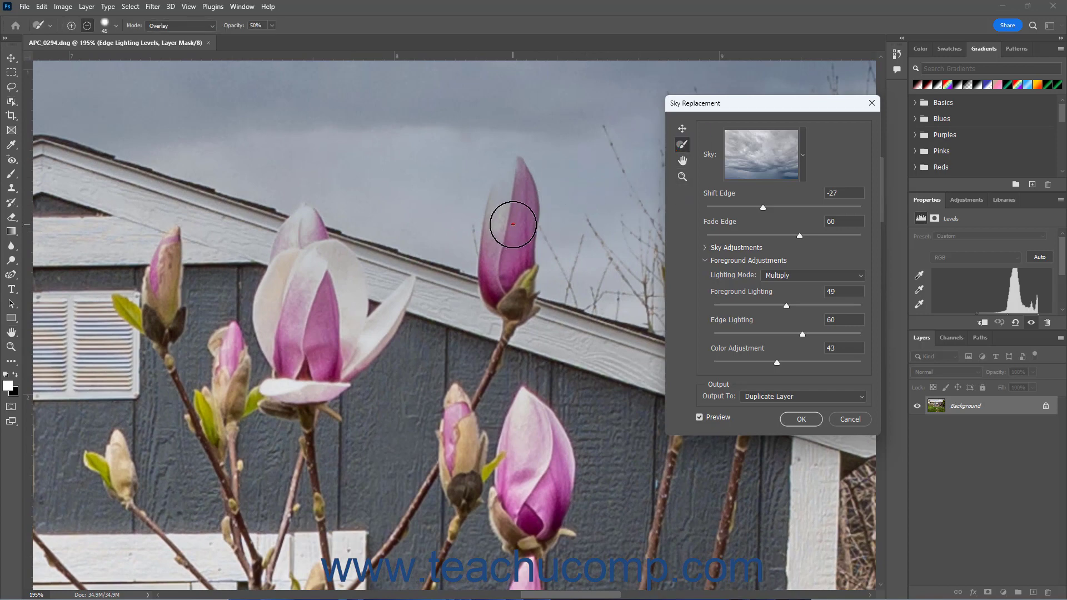
mouse_move(512, 221)
mouse_down()
mouse_move(509, 231)
mouse_move(513, 185)
mouse_move(505, 248)
mouse_move(514, 179)
mouse_move(507, 255)
mouse_up()
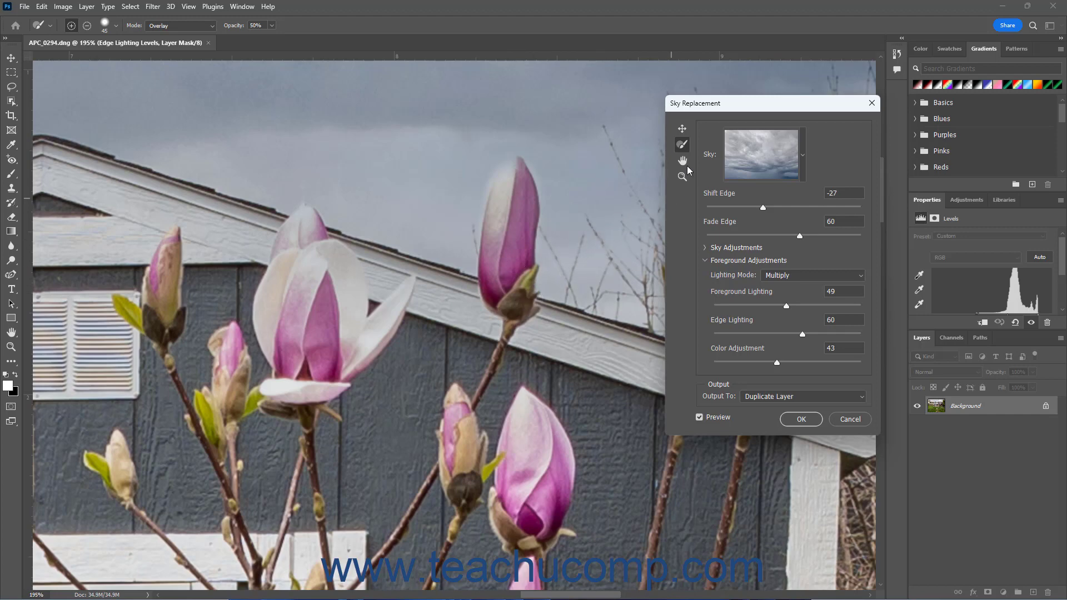
- Brush the overlapping sky off the white roof boards up to the gable peak, using the Sky Brush in subtract mode
click(685, 162)
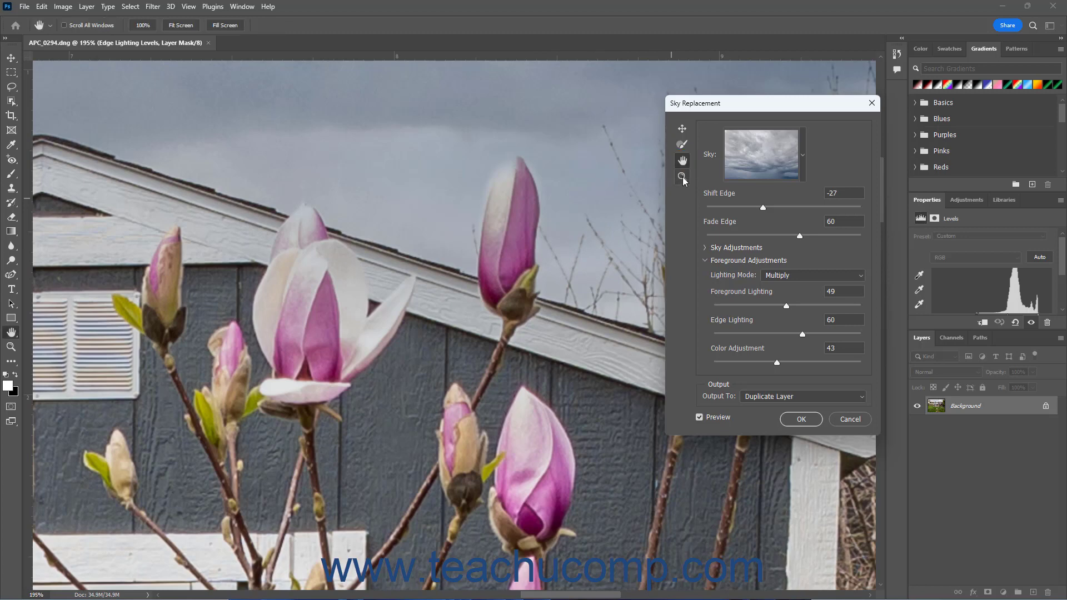
click(682, 177)
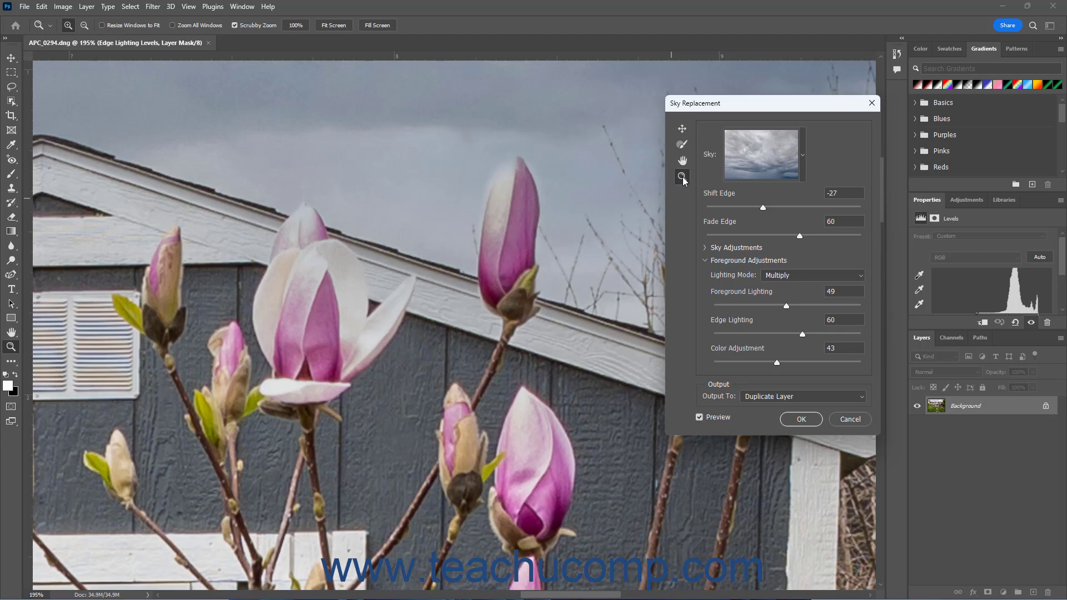
click(683, 177)
drag(461, 263, 267, 255)
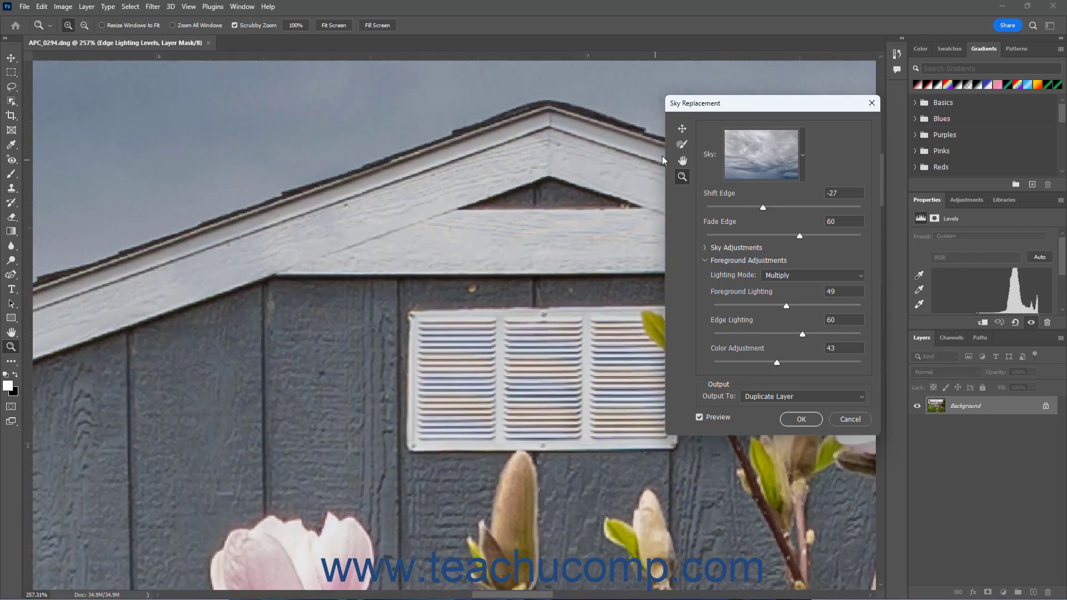
click(682, 144)
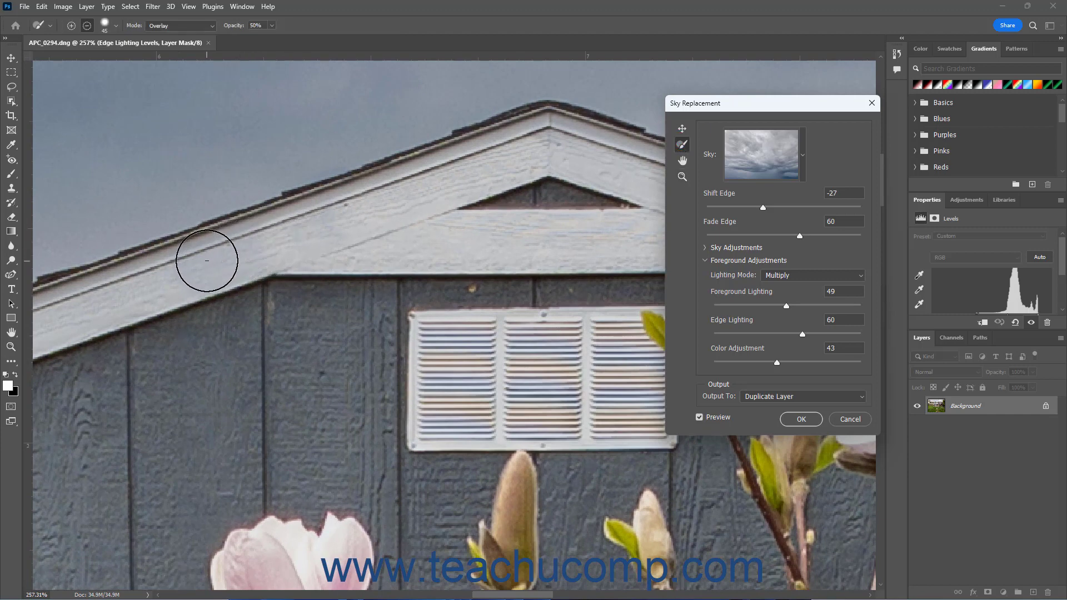
mouse_move(205, 262)
mouse_down()
mouse_move(175, 279)
mouse_move(297, 235)
mouse_move(100, 299)
mouse_move(357, 218)
mouse_move(66, 305)
mouse_move(411, 210)
mouse_move(445, 226)
mouse_up()
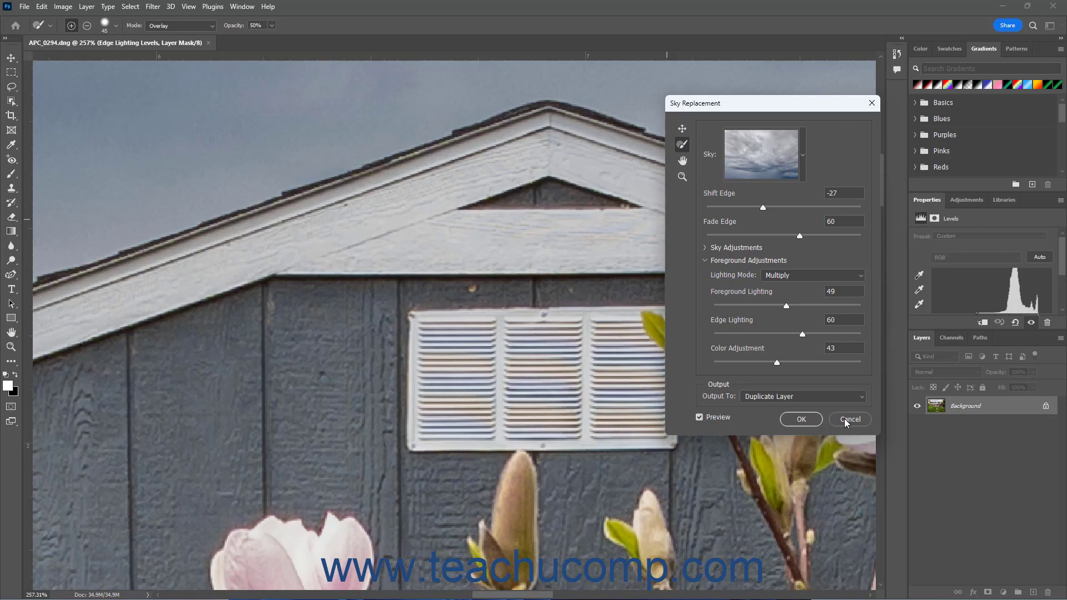
- Apply the sky replacement as a duplicate layer and fit the whole photo on screen
click(801, 419)
key(z)
click(338, 25)
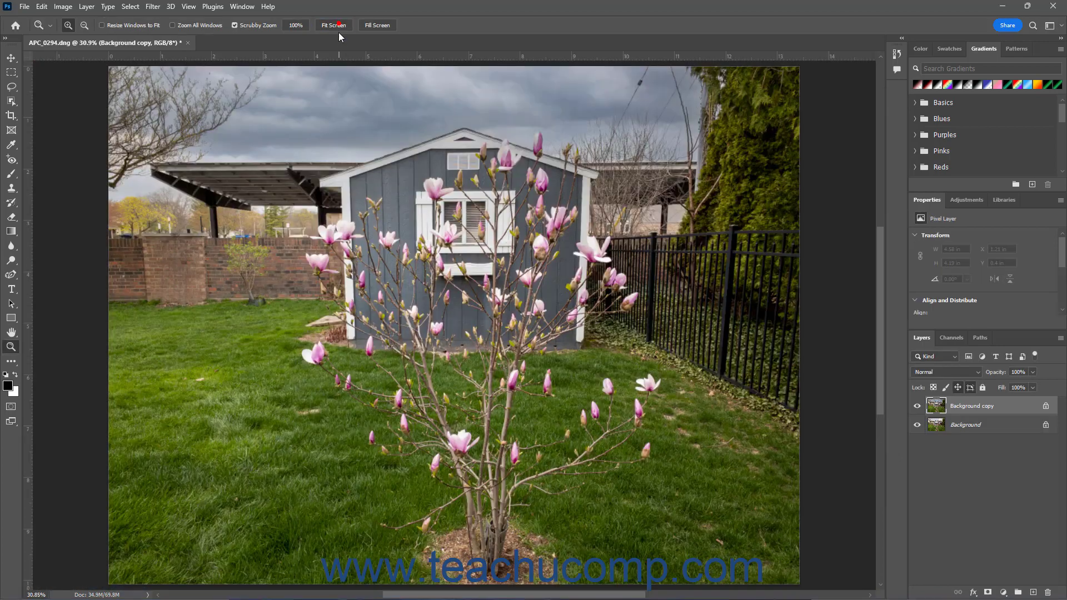